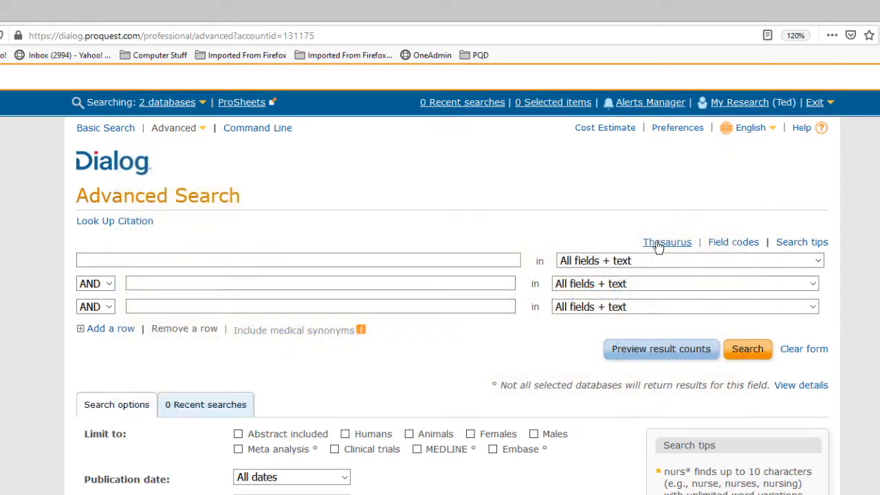
# Open the MeSH 2020 Thesaurus from the advanced search form and search it for acetaminophen.
pyautogui.click(658, 244)
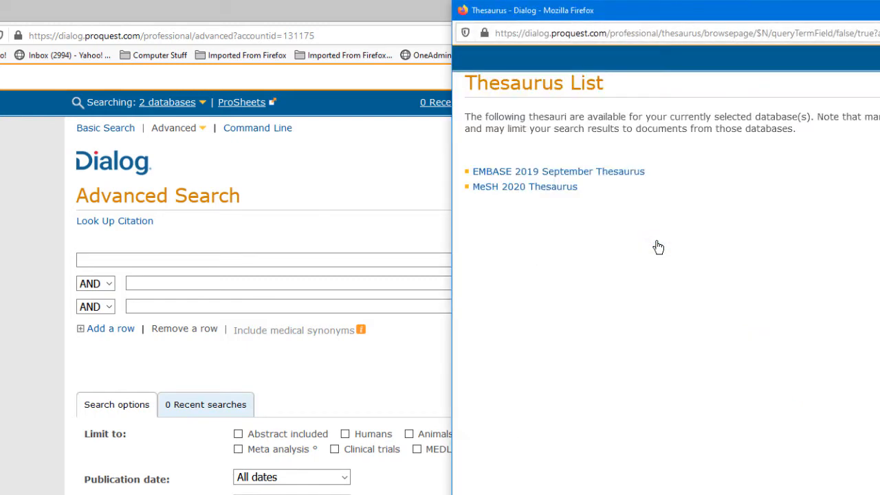
pyautogui.moveTo(694, 11); pyautogui.dragTo(438, 69)
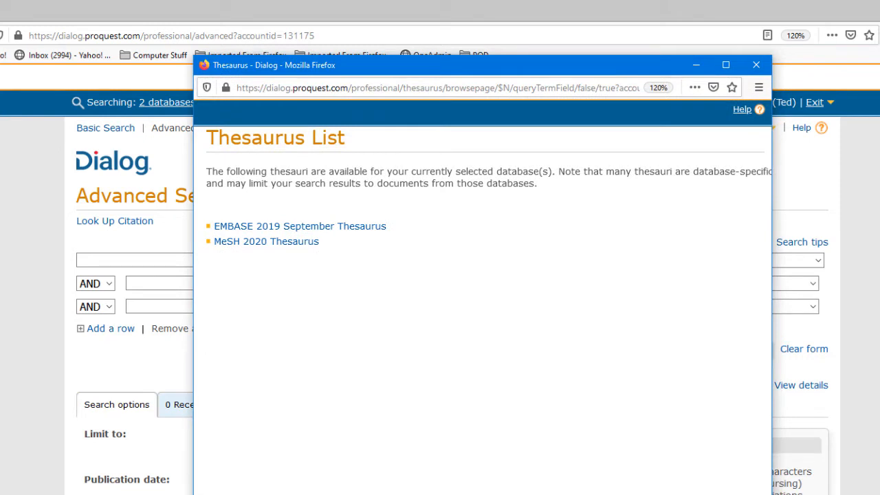
pyautogui.click(259, 242)
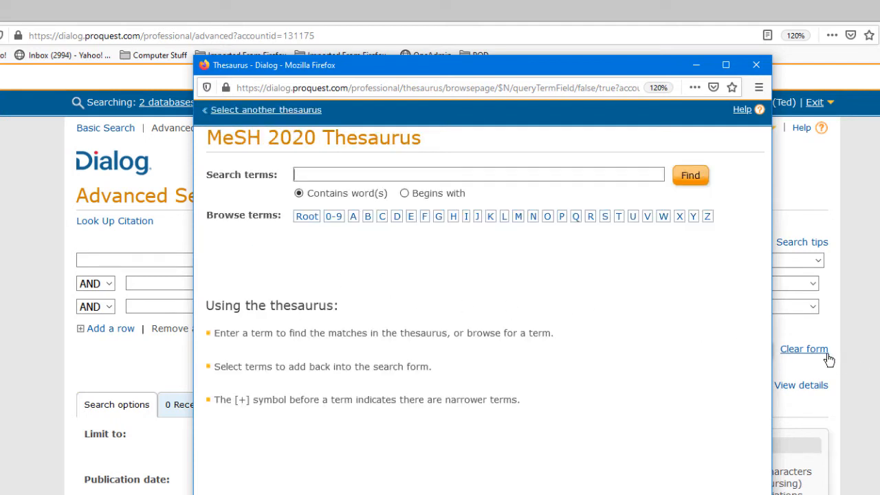
pyautogui.write('acetaminophen')
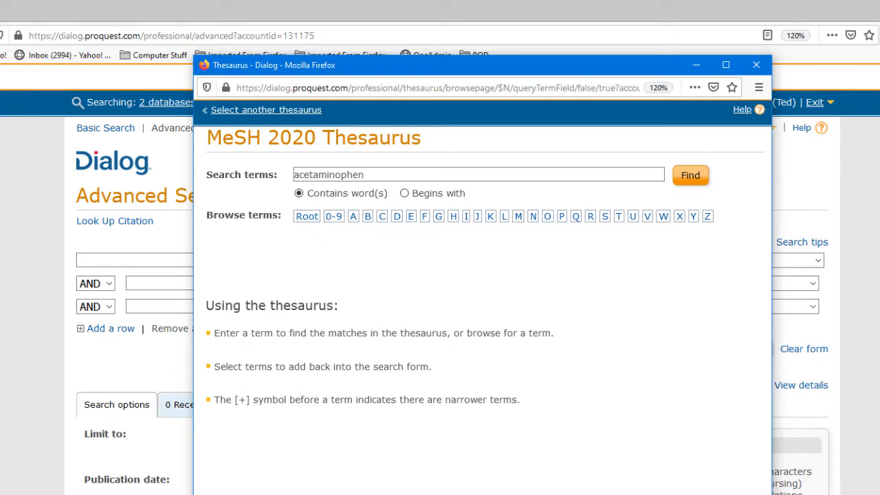
pyautogui.click(697, 180)
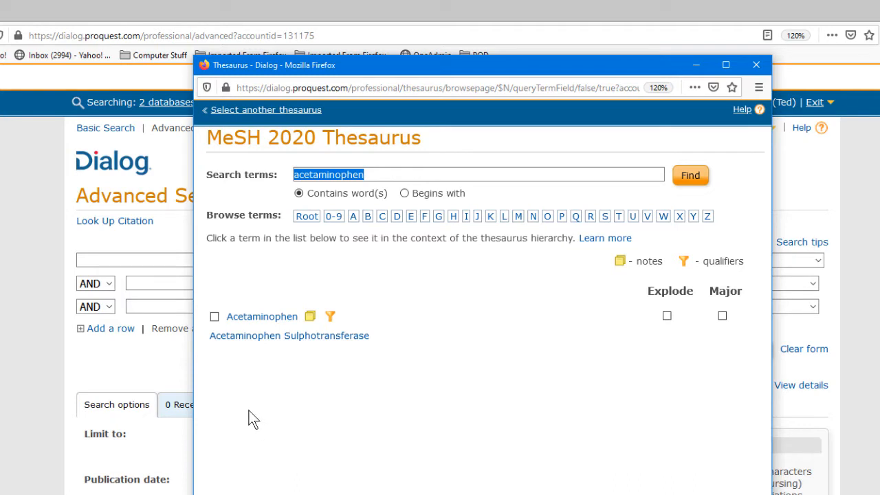
# Select the term Acetaminophen in its relational view and display the term's notes.
pyautogui.doubleClick(252, 323)
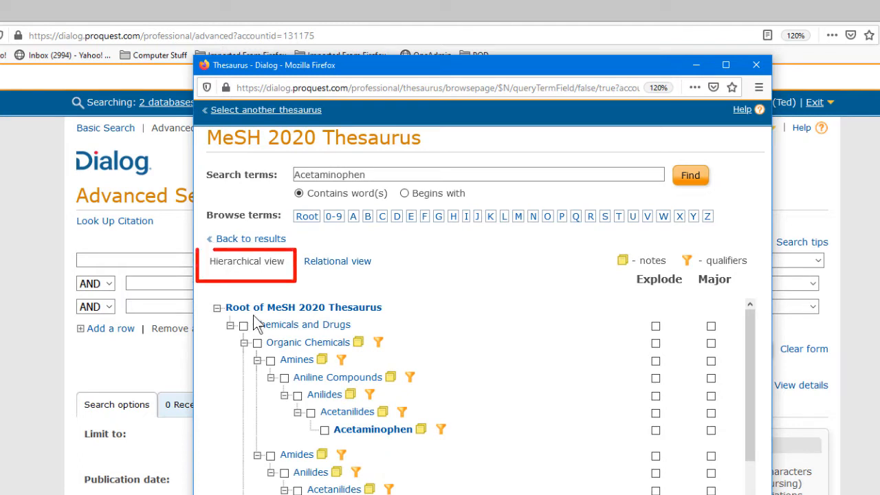
pyautogui.click(323, 262)
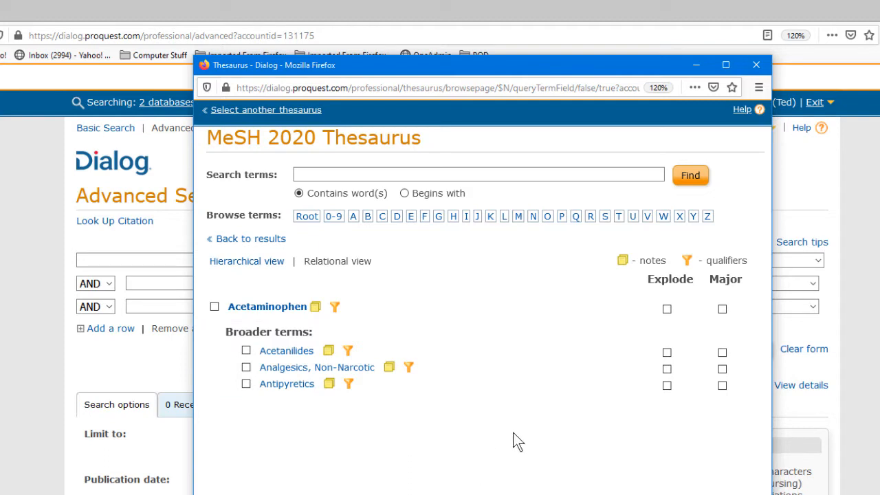
pyautogui.click(666, 308)
pyautogui.click(721, 309)
pyautogui.click(721, 308)
pyautogui.click(315, 309)
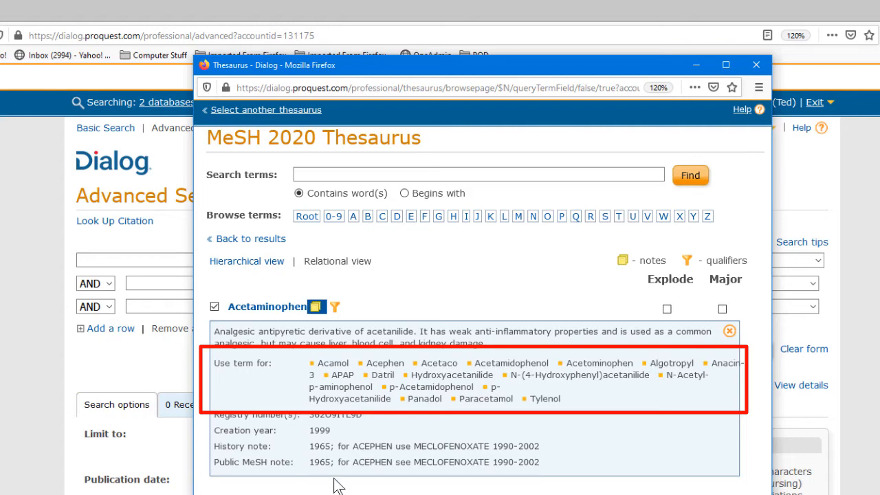
# Limit Acetaminophen to the qualifiers adverse effects, poisoning and toxicity, and add these terms to the search form.
pyautogui.click(334, 307)
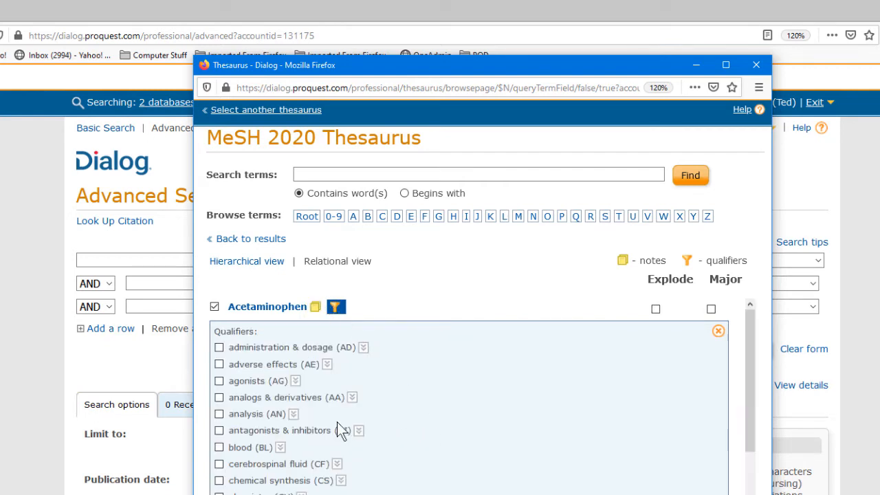
pyautogui.click(220, 365)
pyautogui.scroll(-1, 267, 481)
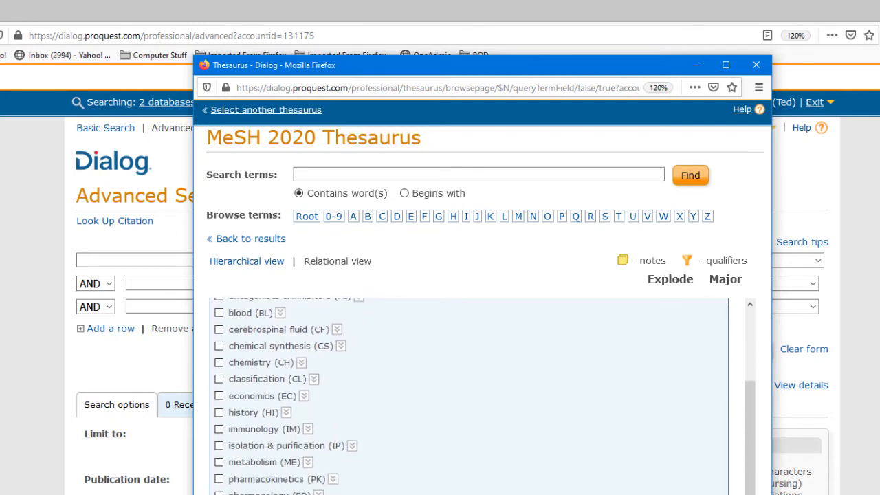
pyautogui.scroll(-3, 220, 463)
pyautogui.click(218, 475)
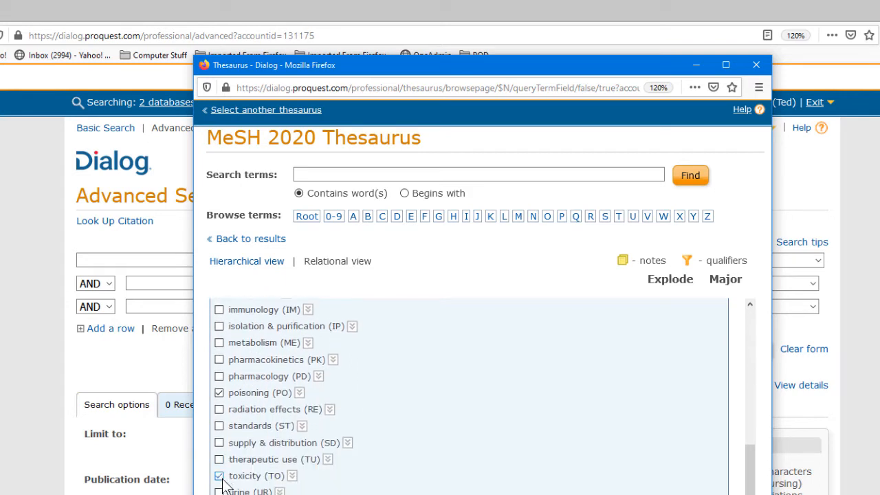
pyautogui.click(291, 476)
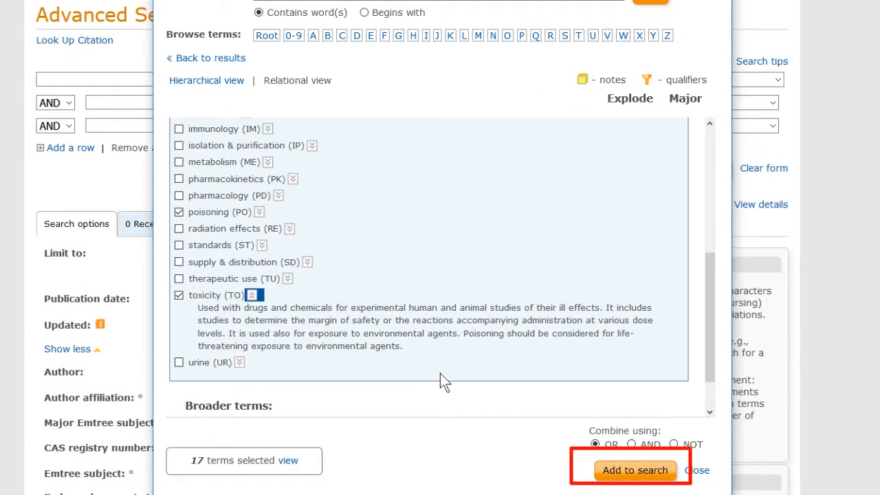
pyautogui.click(610, 470)
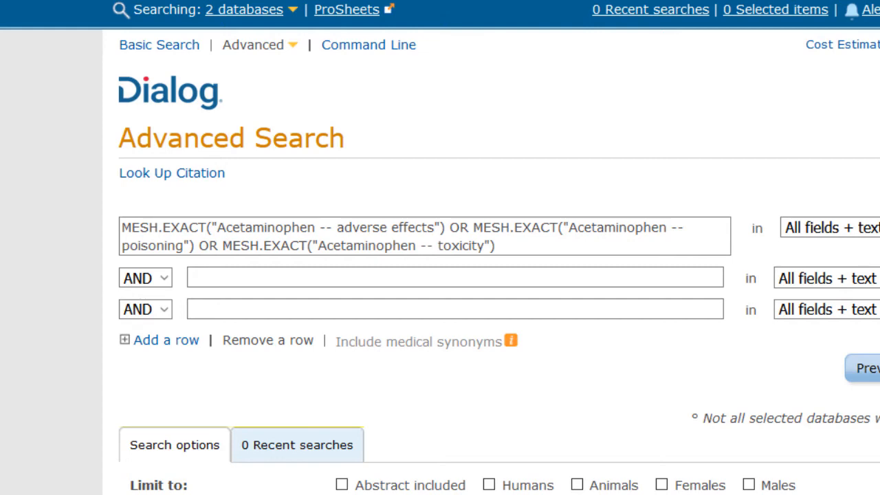
# Reopen the thesaurus window, switch to the EMBASE 2019 September Thesaurus and search it for acetaminophen.
pyautogui.click(840, 183)
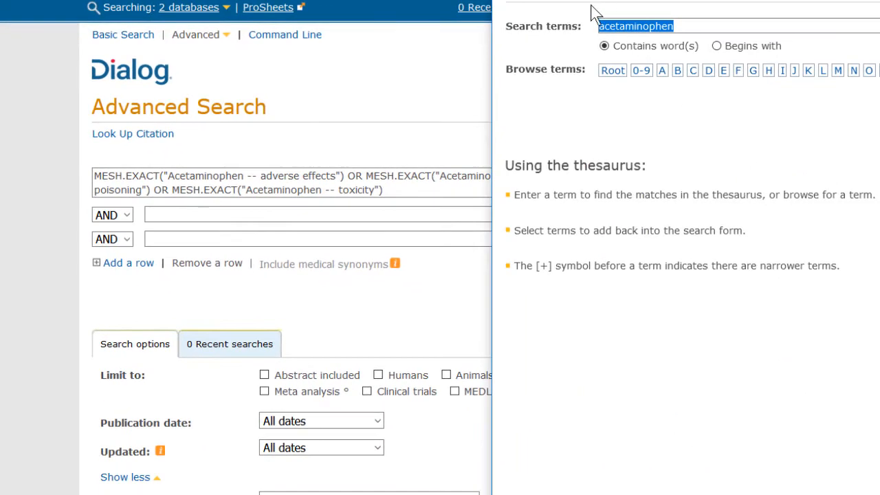
pyautogui.moveTo(661, 0); pyautogui.dragTo(350, 18)
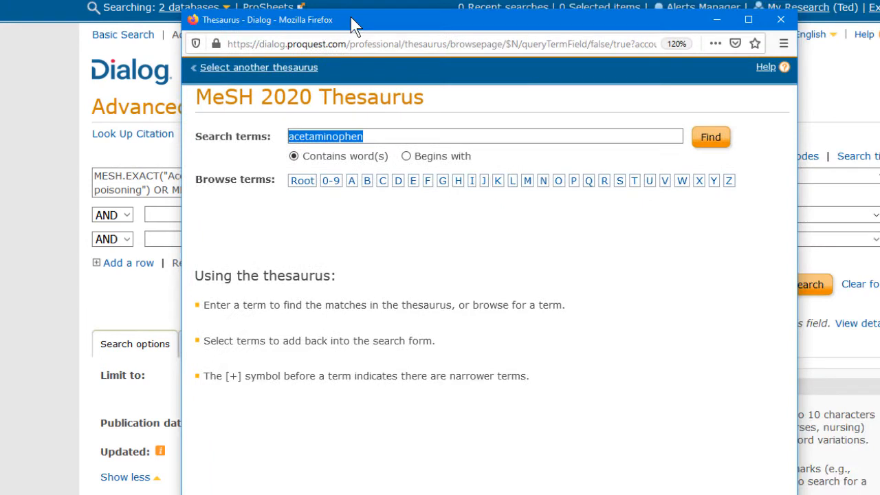
pyautogui.click(241, 66)
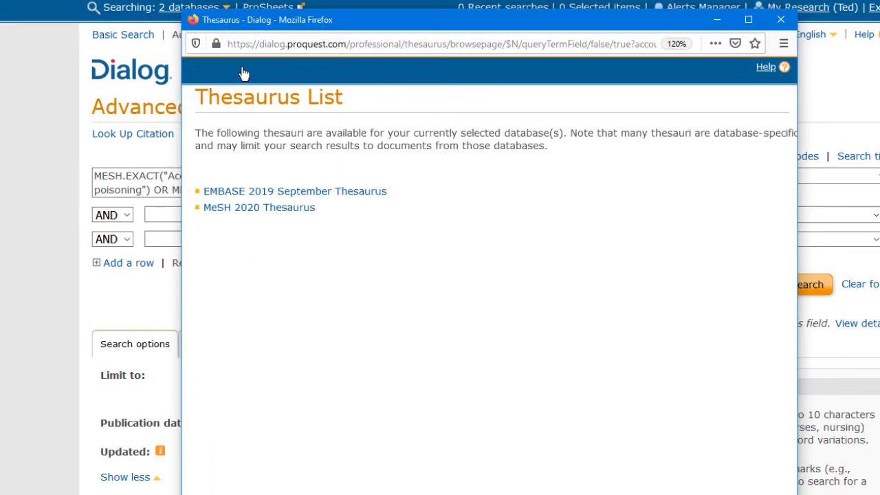
pyautogui.click(266, 192)
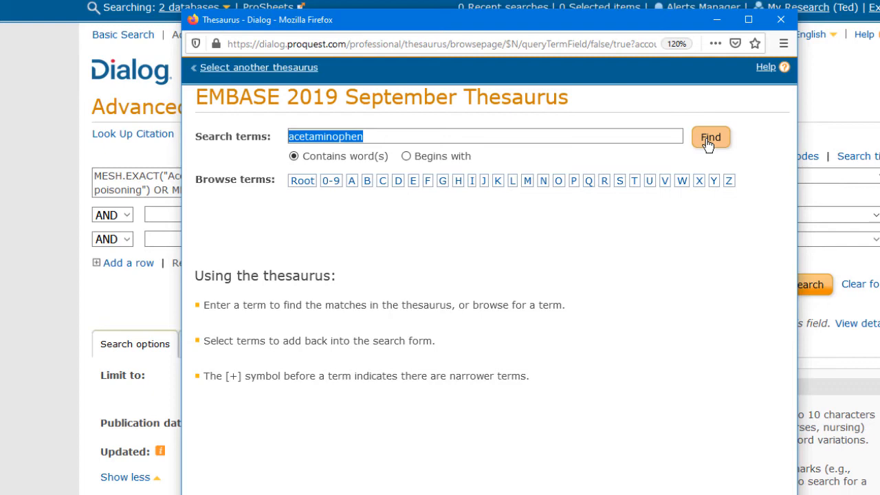
pyautogui.click(708, 142)
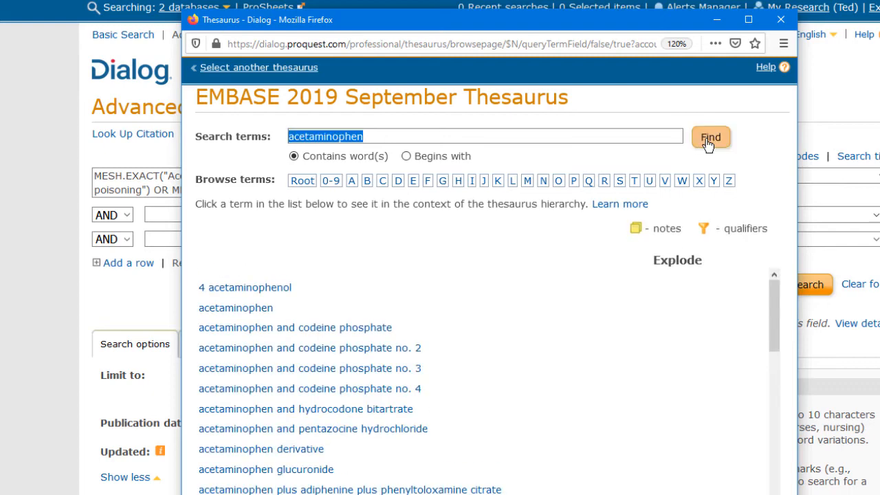
# Look through the matching EMBASE terms, open the plain acetaminophen entry and select its preferred term paracetamol.
pyautogui.scroll(-10, 704, 343)
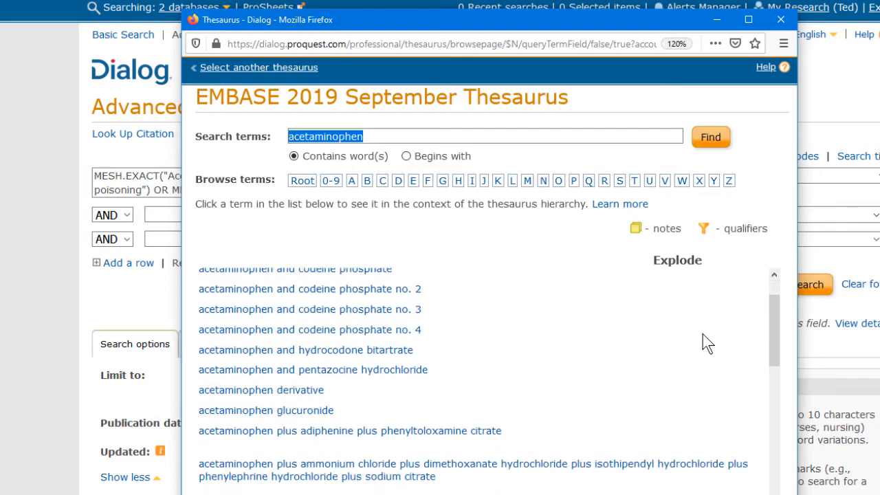
pyautogui.scroll(-3, 699, 341)
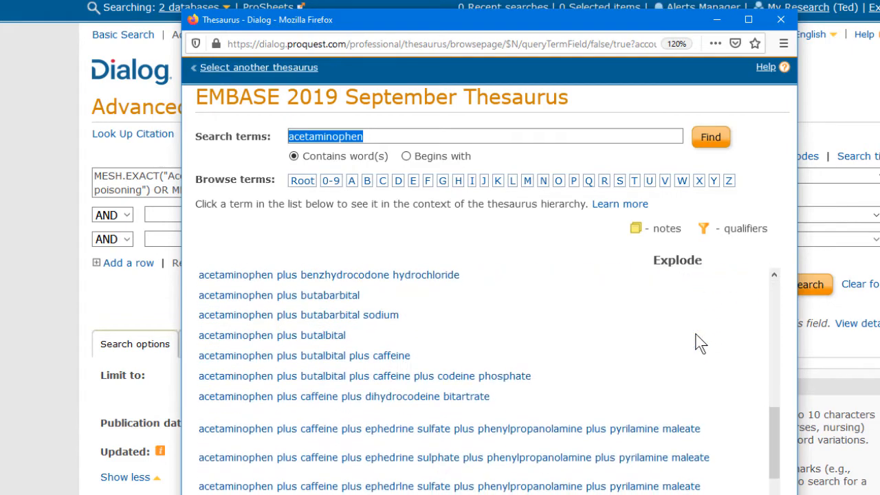
pyautogui.scroll(4, 699, 342)
pyautogui.scroll(5, 699, 341)
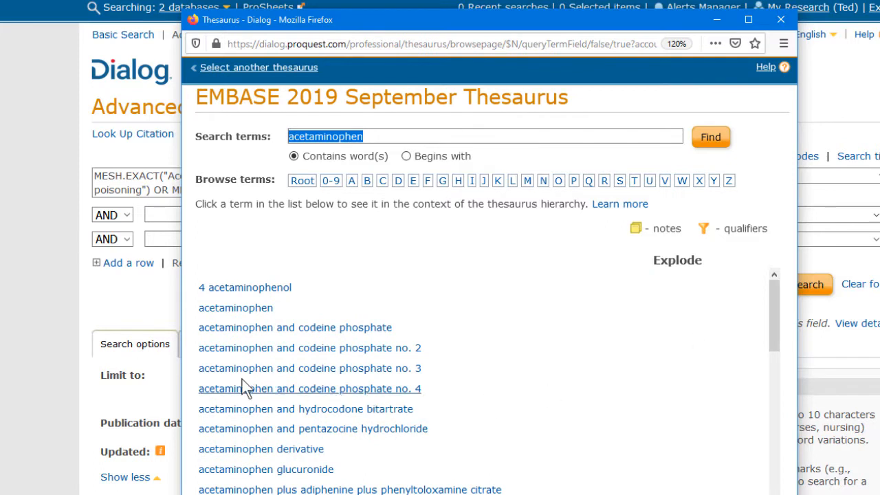
pyautogui.doubleClick(222, 312)
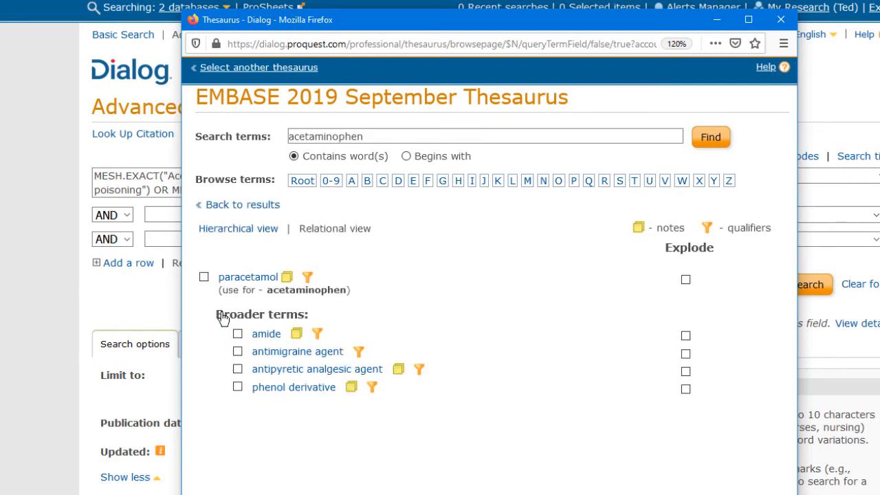
pyautogui.click(203, 278)
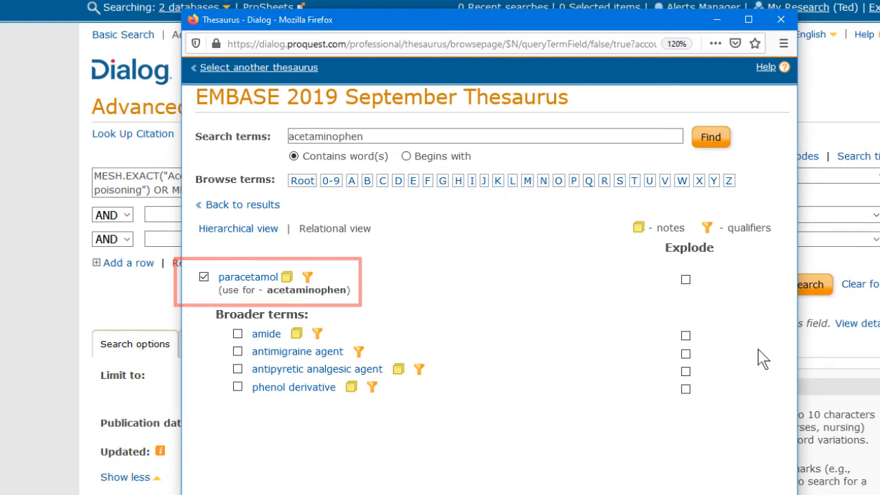
# Widen the thesaurus window and review the synonyms in the notes for paracetamol, then close the notes.
pyautogui.moveTo(800, 321); pyautogui.dragTo(878, 322)
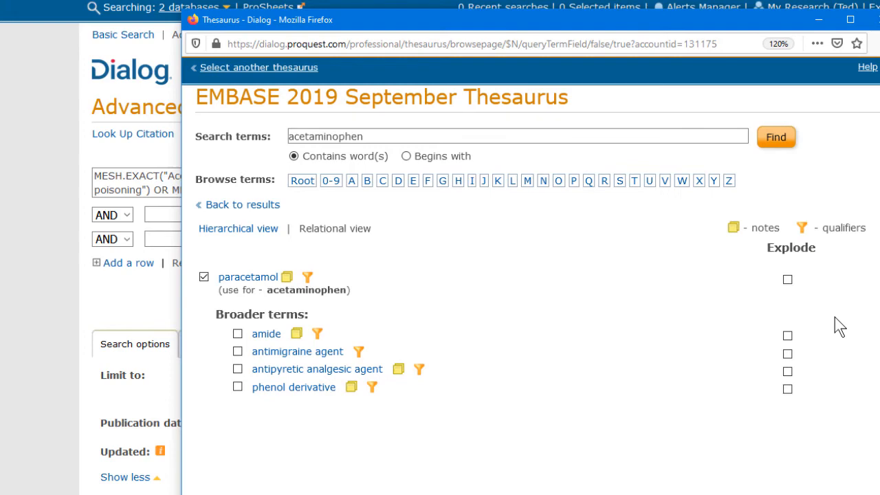
pyautogui.click(287, 278)
pyautogui.scroll(-2, 228, 397)
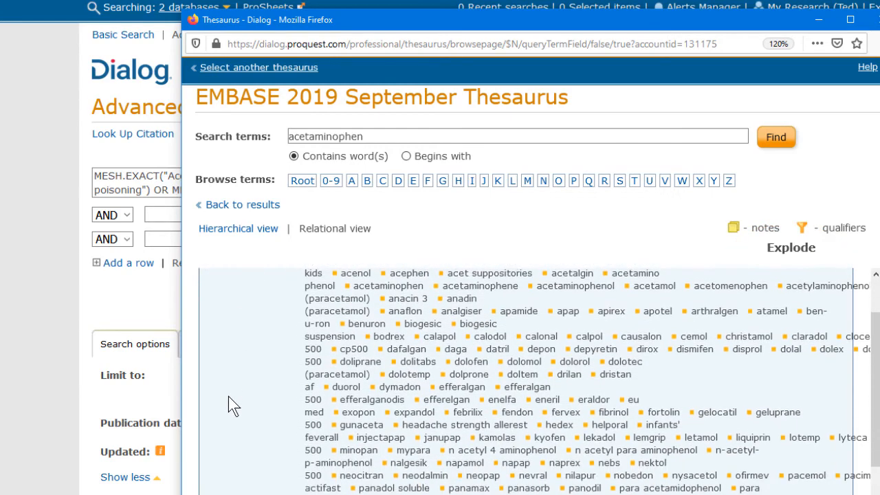
pyautogui.scroll(-3, 229, 396)
pyautogui.scroll(5, 228, 396)
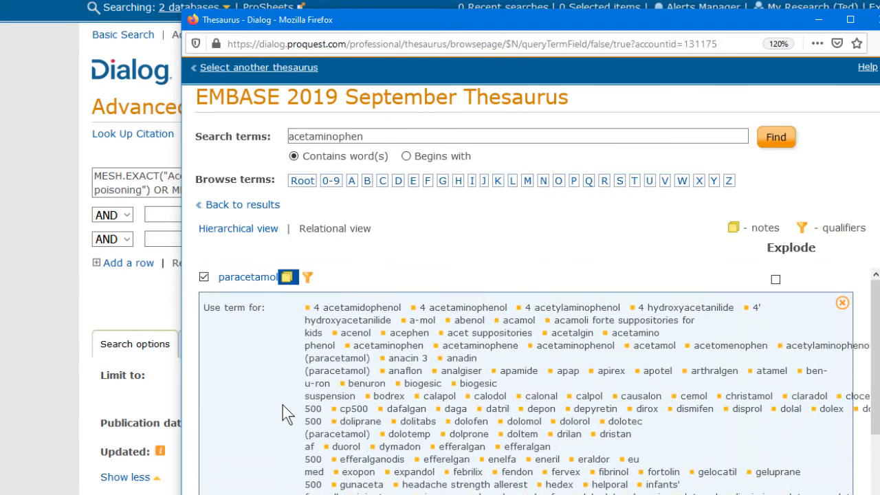
pyautogui.click(841, 304)
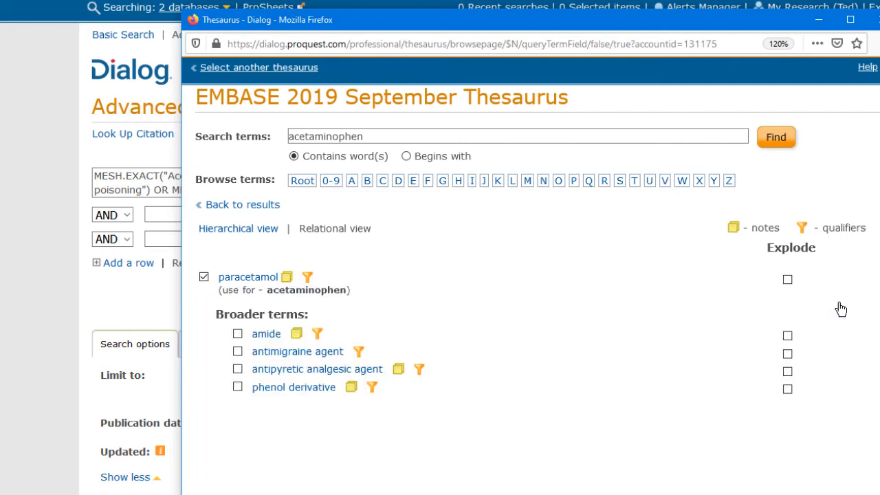
# Limit paracetamol to the drug qualifiers adverse drug reaction, drug toxicity and unexpected outcome of drug treatment, and add these terms to the search form.
pyautogui.click(307, 277)
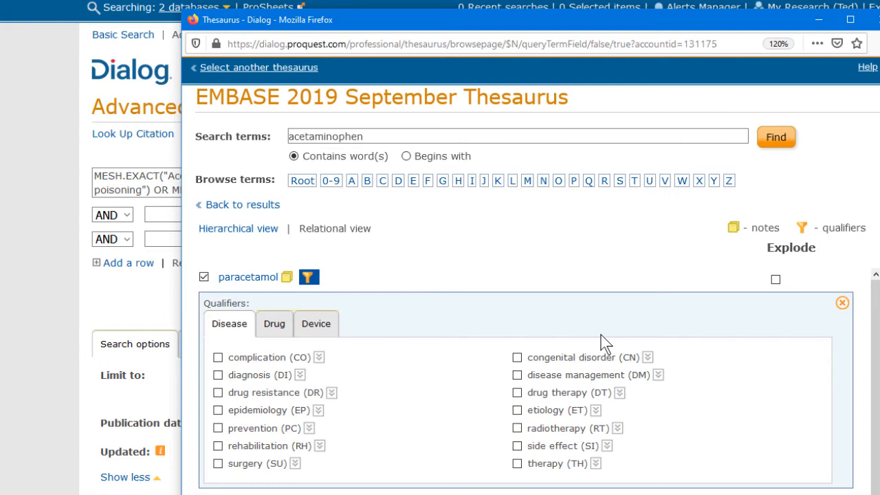
pyautogui.click(273, 324)
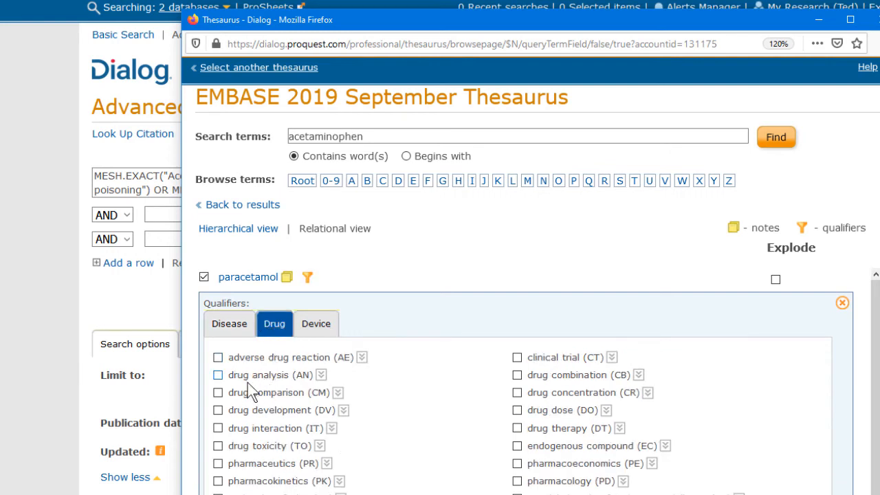
pyautogui.click(217, 358)
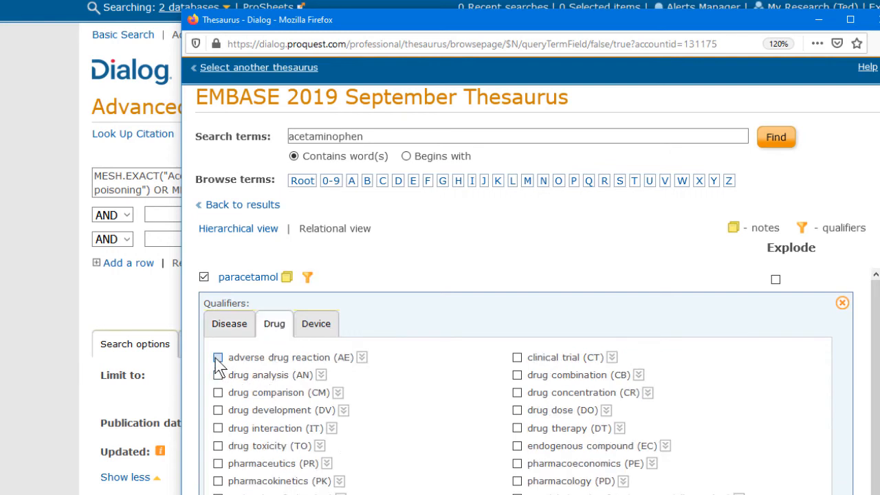
pyautogui.click(218, 445)
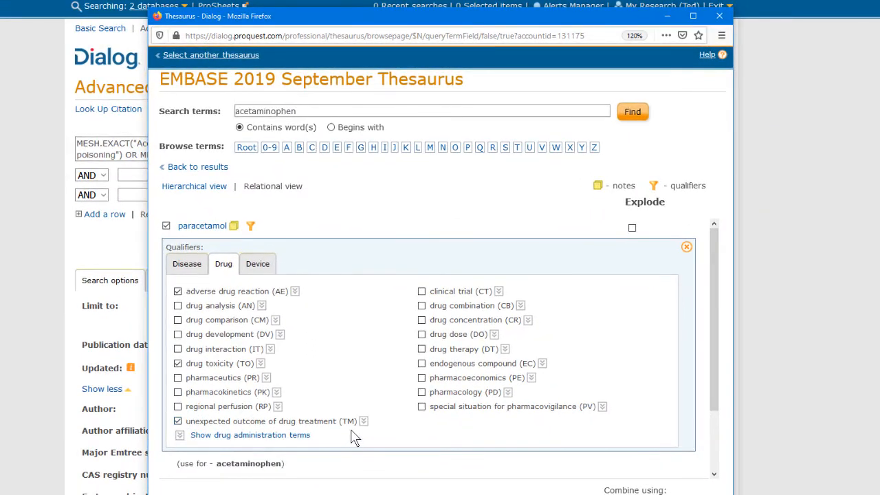
pyautogui.click(363, 422)
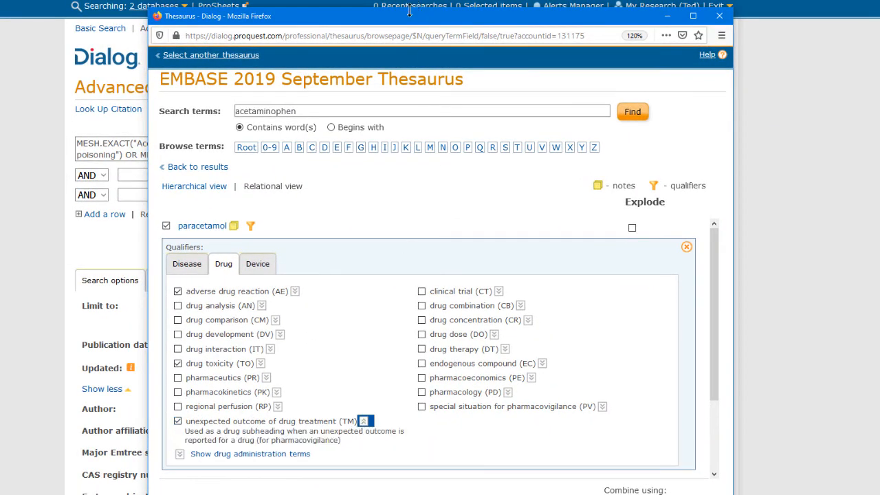
pyautogui.moveTo(385, 10); pyautogui.dragTo(369, 0)
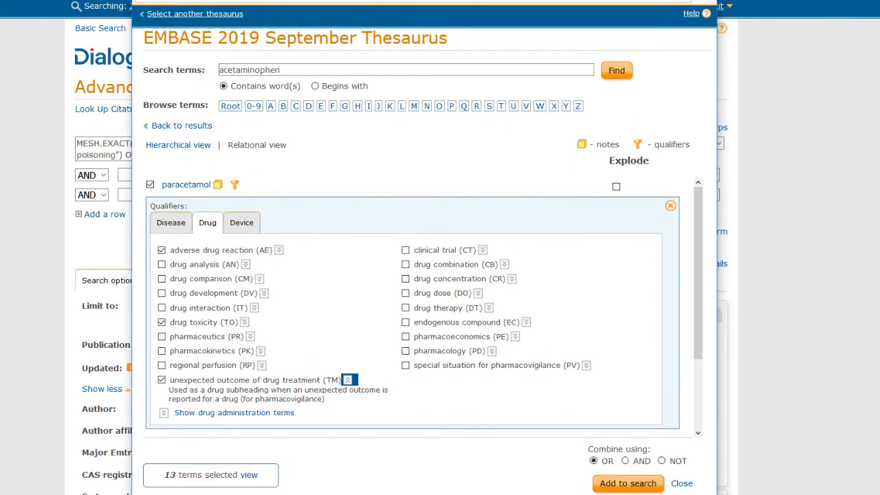
pyautogui.click(629, 483)
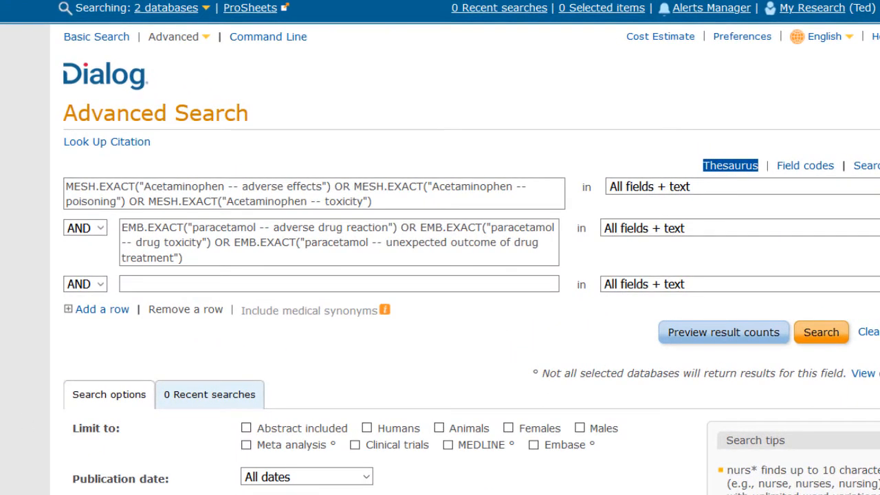
# Combine the MeSH acetaminophen row and the EMBASE paracetamol row with OR and run the search.
pyautogui.click(84, 228)
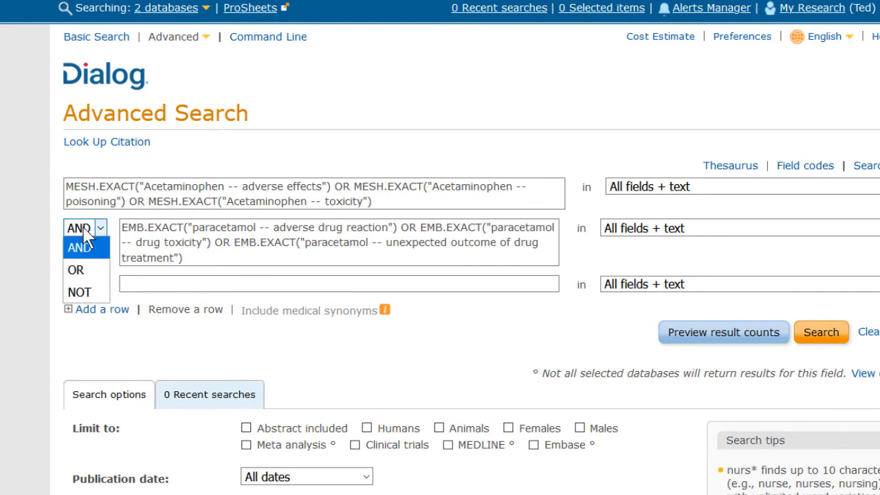
pyautogui.click(79, 270)
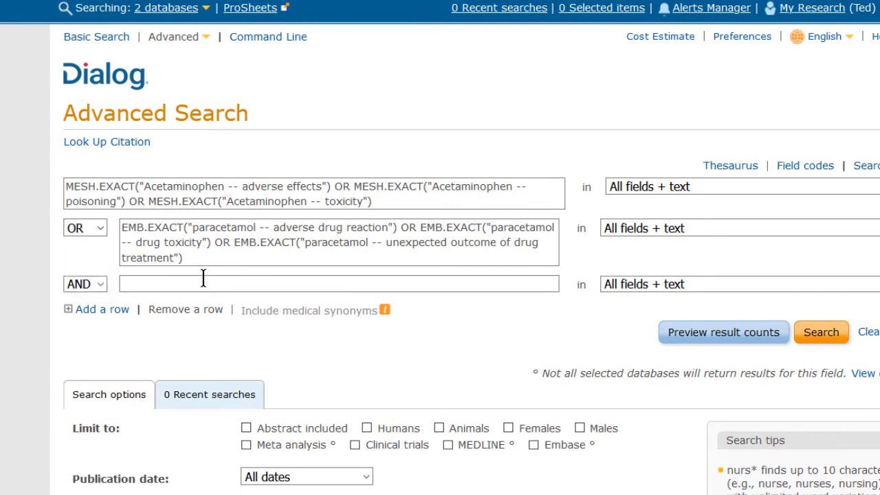
pyautogui.click(822, 332)
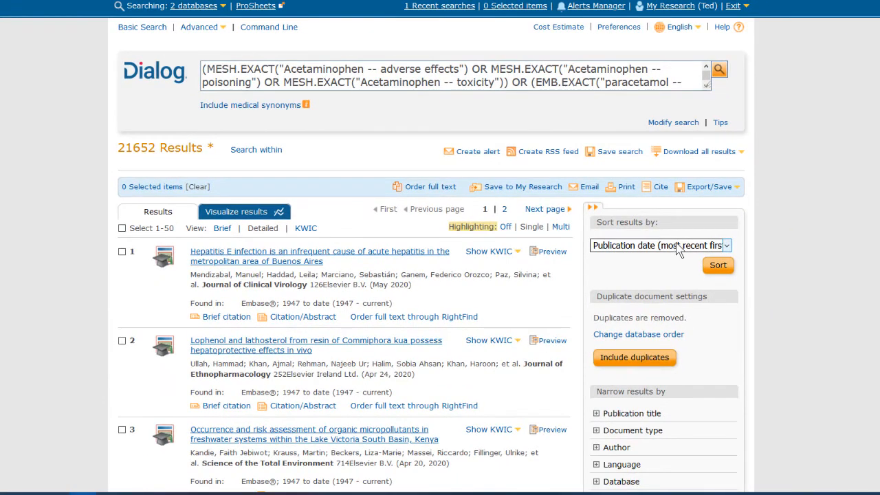
# Look over the search results and narrowing options, expand the Document type filter and review the full search query.
pyautogui.scroll(-6, 678, 249)
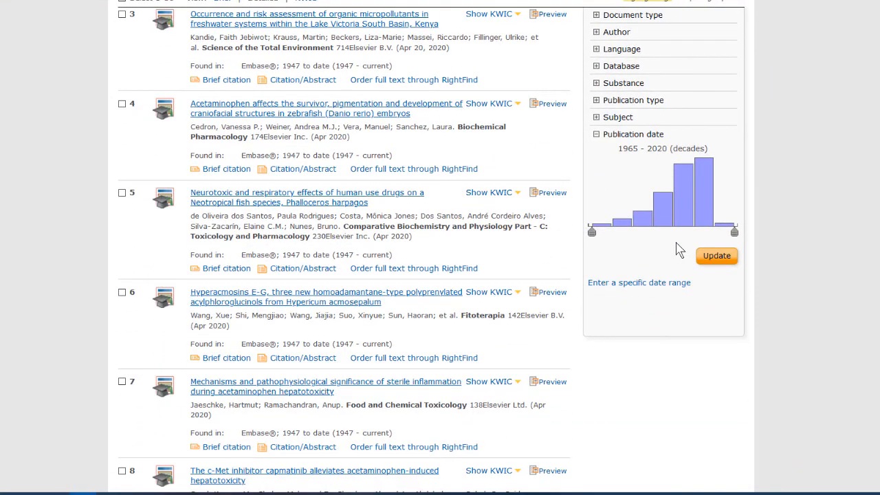
pyautogui.scroll(3, 678, 248)
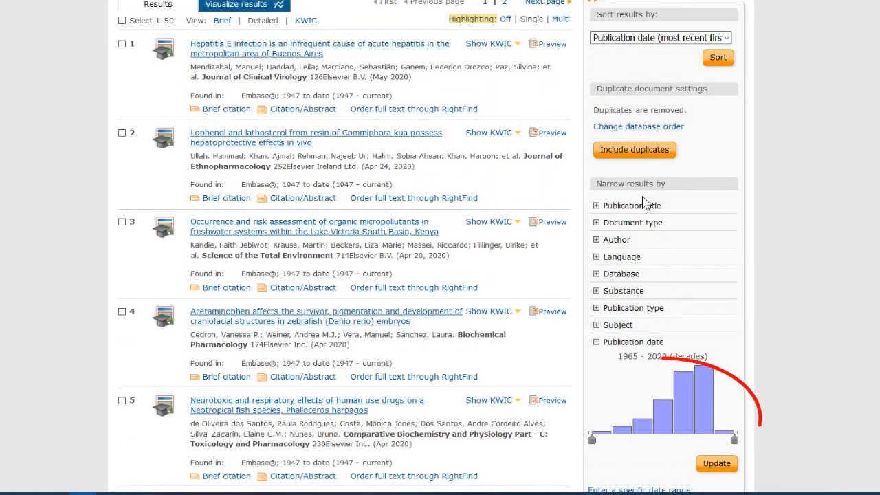
pyautogui.click(601, 224)
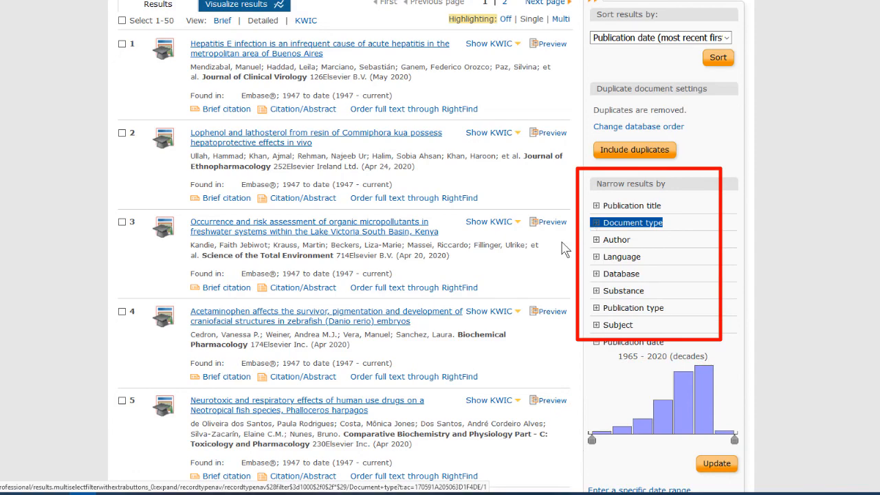
pyautogui.scroll(3, 549, 254)
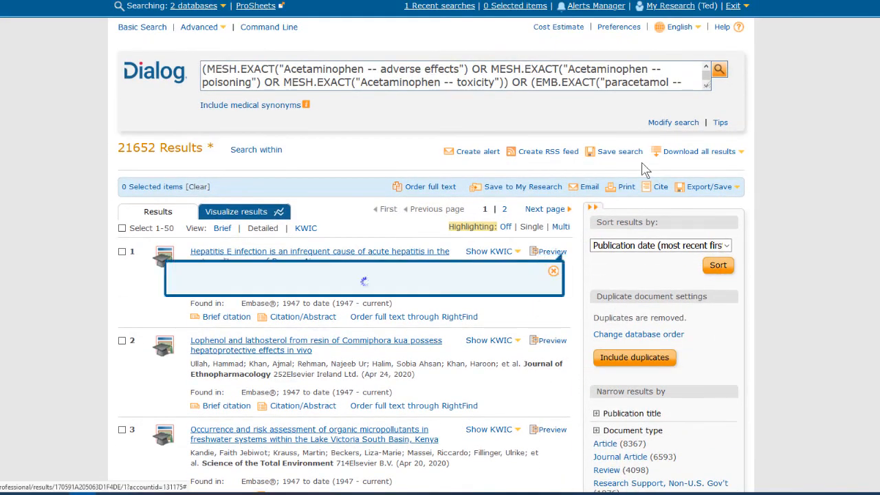
pyautogui.scroll(-1, 701, 79)
pyautogui.moveTo(707, 88); pyautogui.dragTo(715, 163)
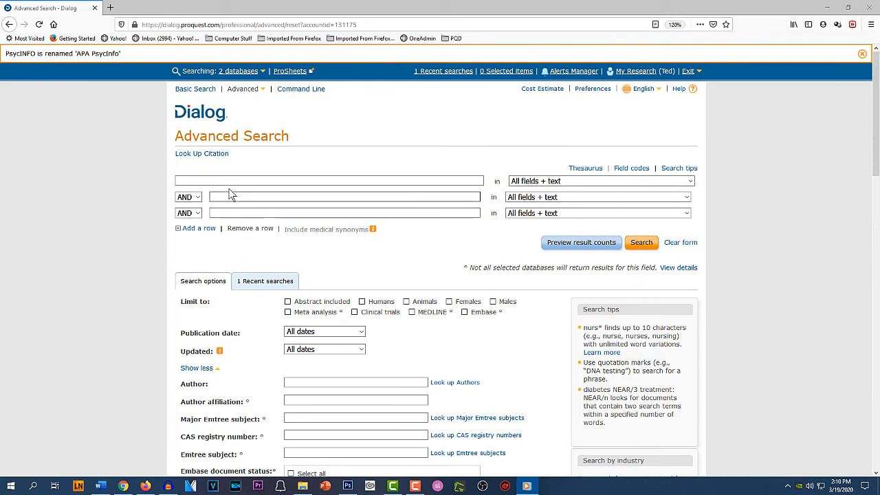
# Switch the search to all general databases, open the list of thesauri available for them and move its window over the search form.
pyautogui.click(233, 72)
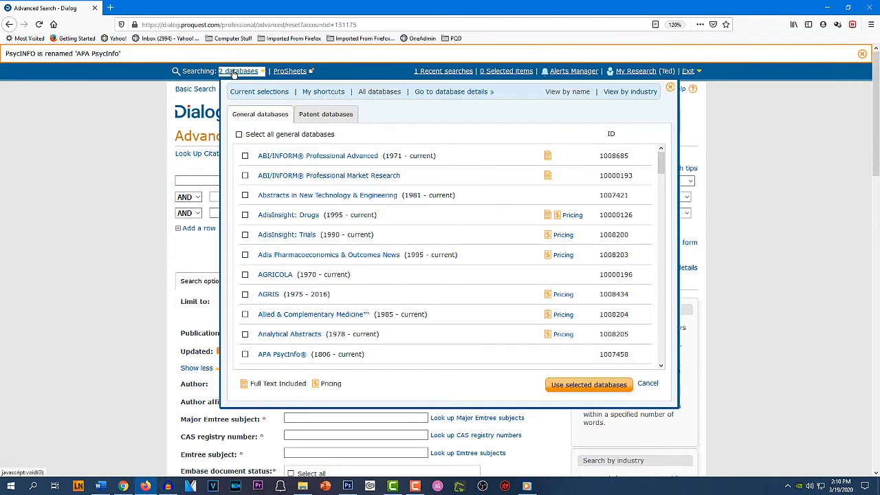
pyautogui.click(240, 134)
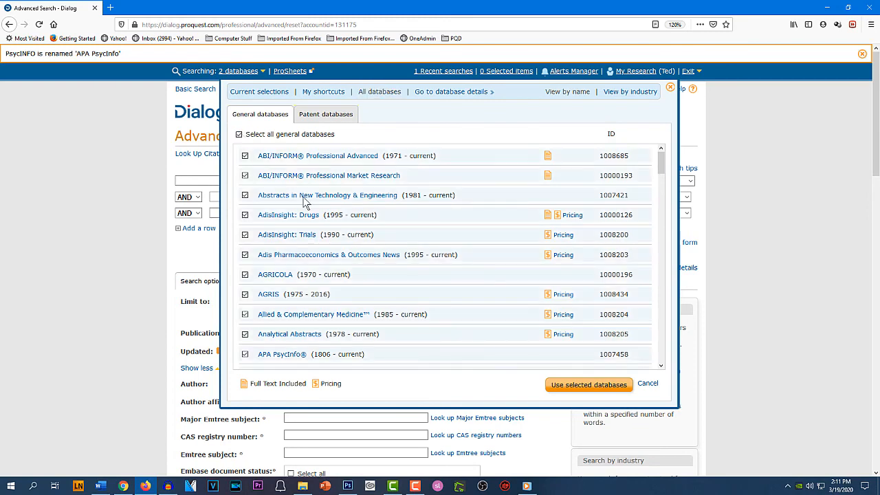
pyautogui.click(578, 387)
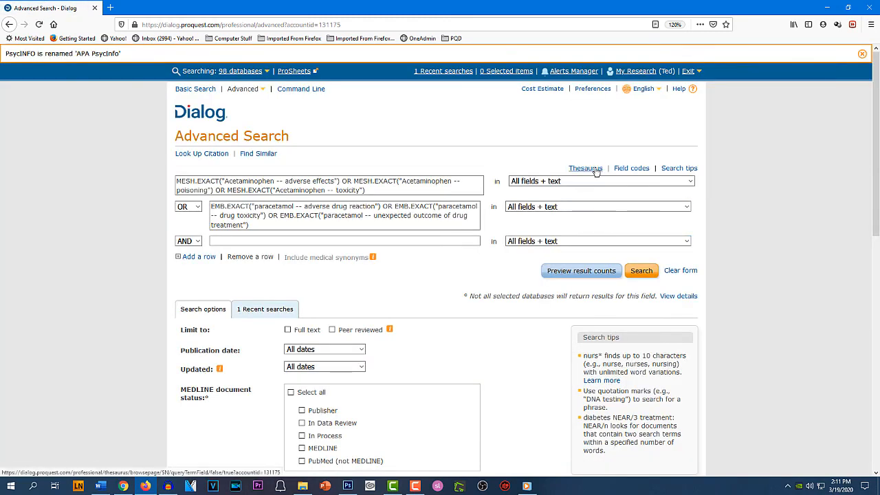
pyautogui.click(585, 168)
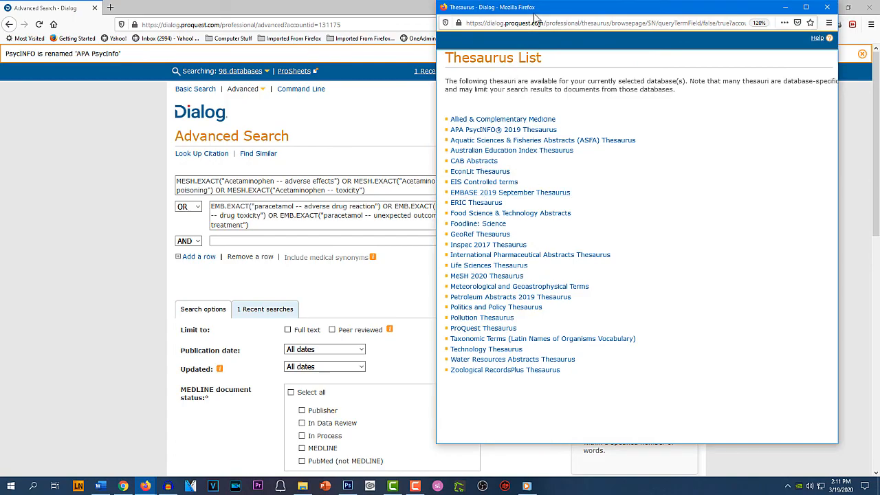
pyautogui.moveTo(535, 17); pyautogui.dragTo(369, 40)
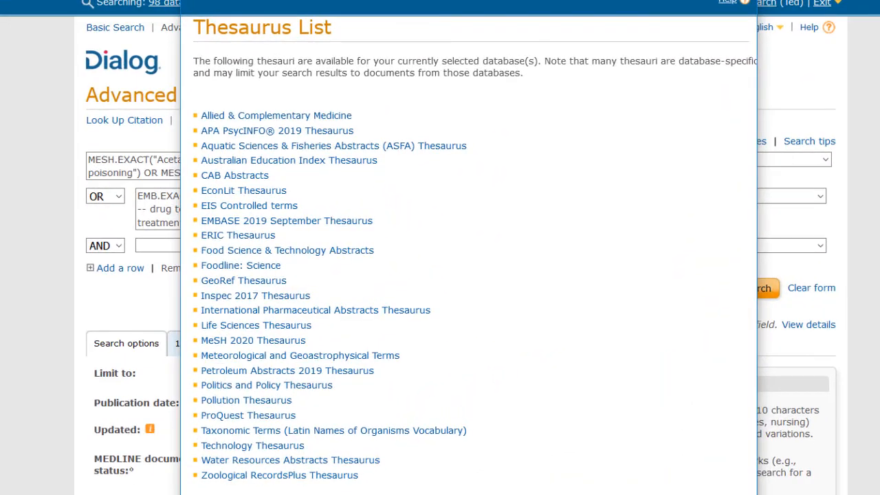